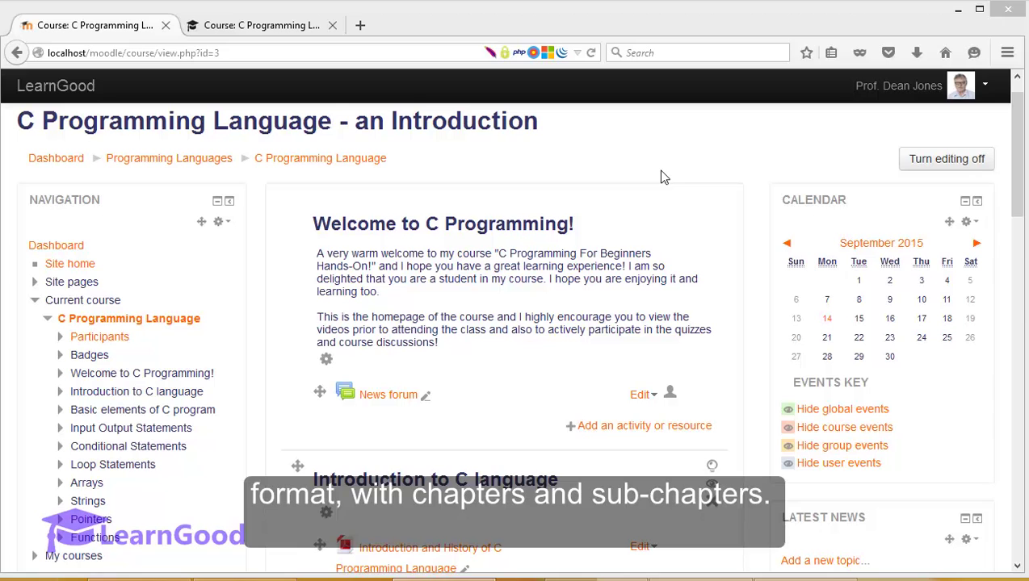
# Switch to the live "C Programming Language COMPLETE" course on learngood.in and enable its editing mode.
pyautogui.click(251, 29)
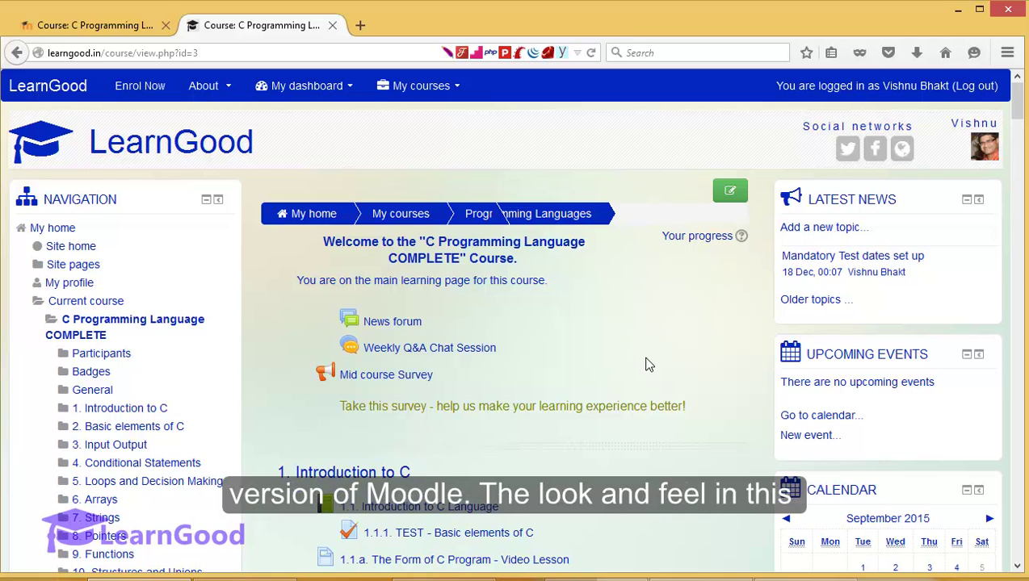
pyautogui.scroll(-5, 648, 365)
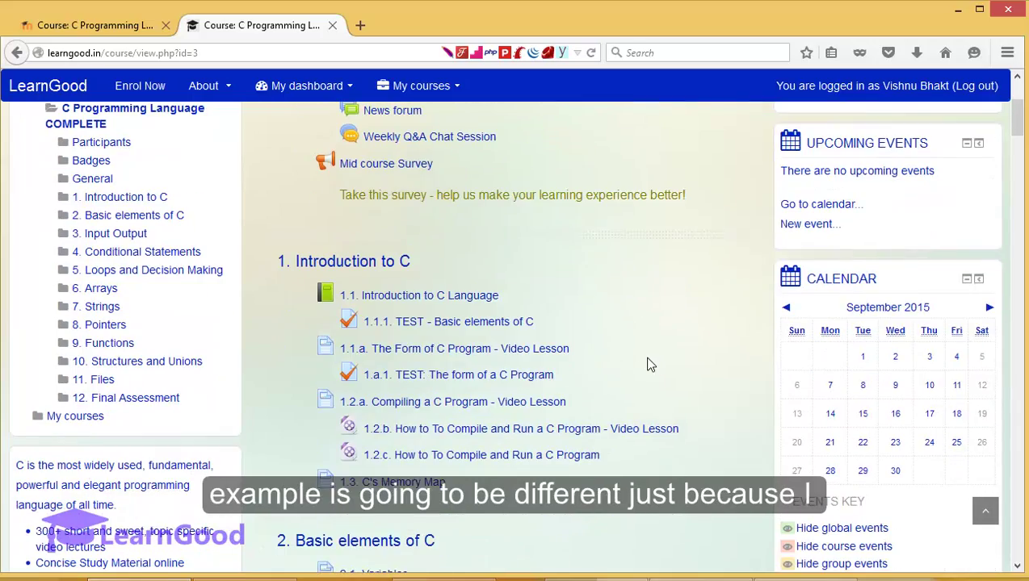
pyautogui.scroll(5, 648, 365)
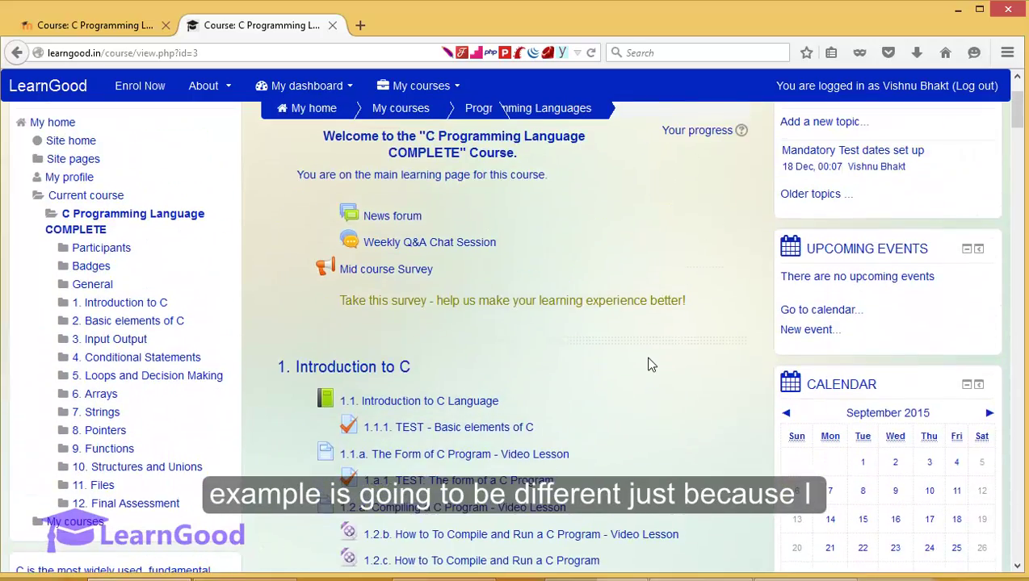
pyautogui.scroll(3, 651, 365)
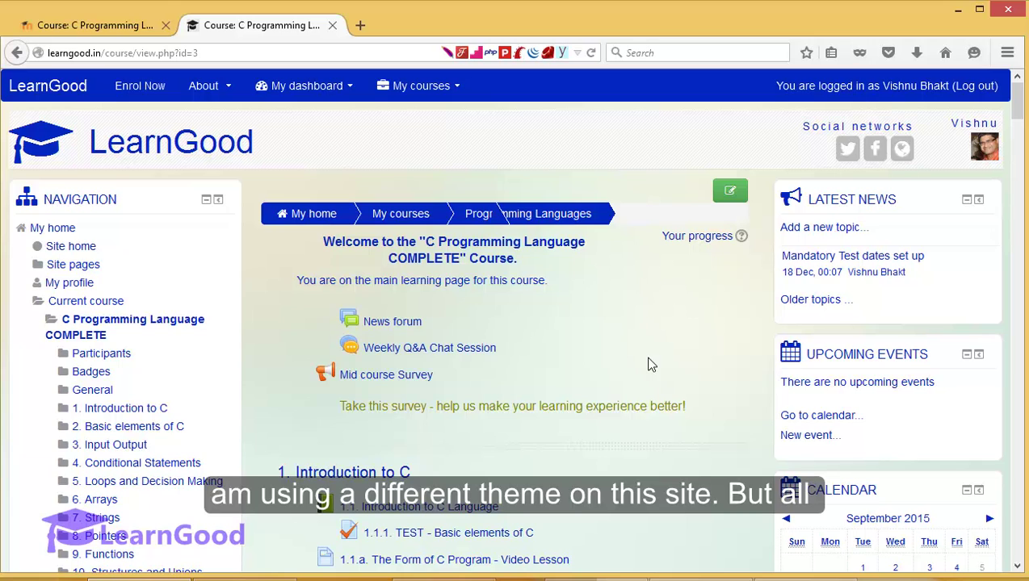
pyautogui.scroll(-5, 652, 365)
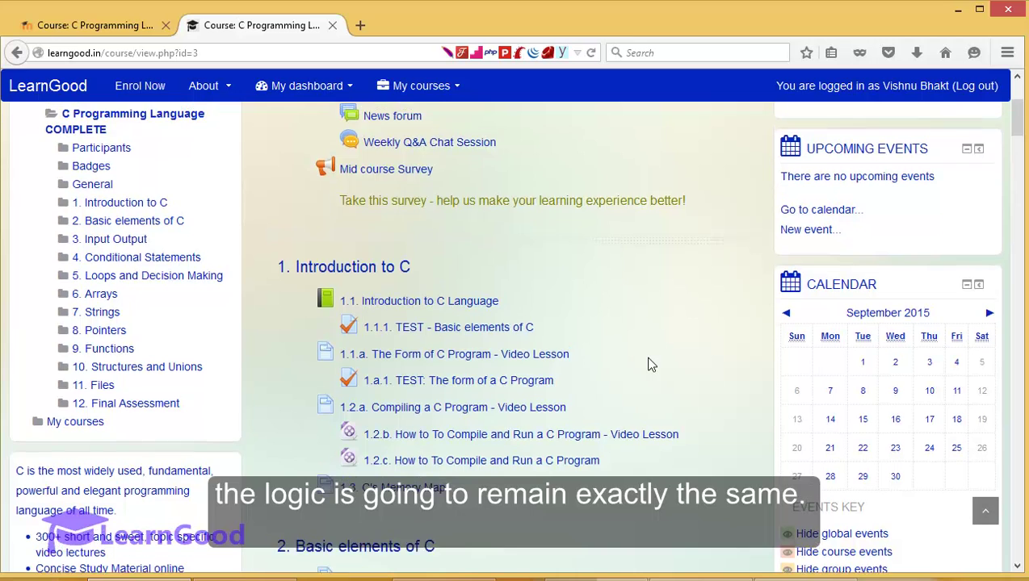
pyautogui.scroll(5, 650, 364)
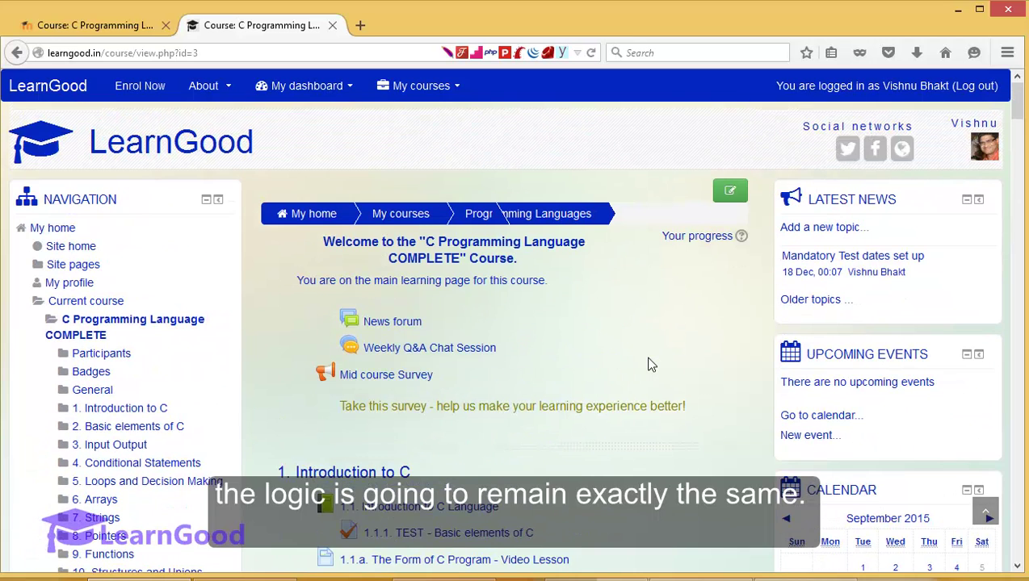
pyautogui.click(736, 200)
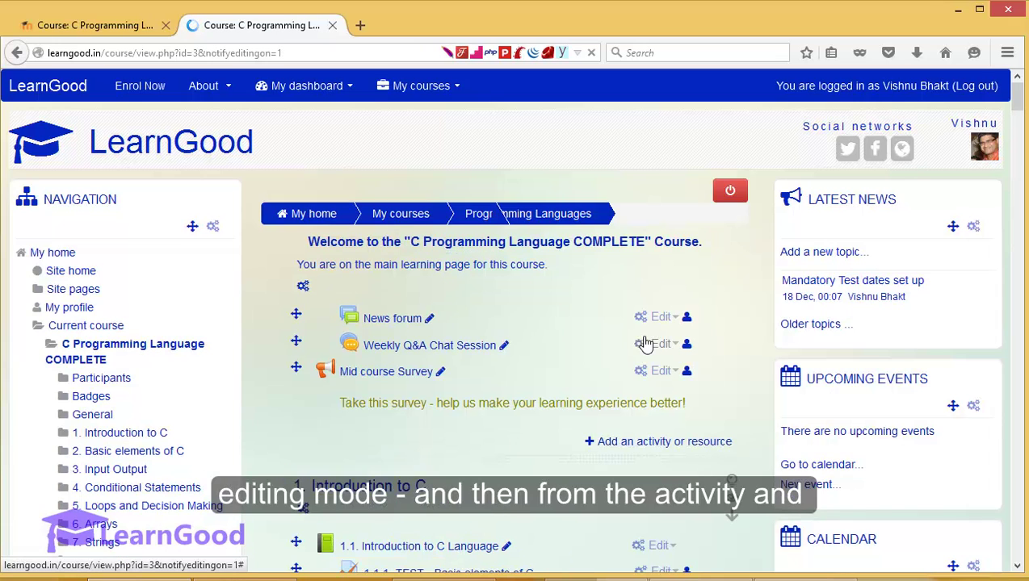
# Start adding a new Book resource to the course section "1. Introduction to C".
pyautogui.scroll(-4, 605, 353)
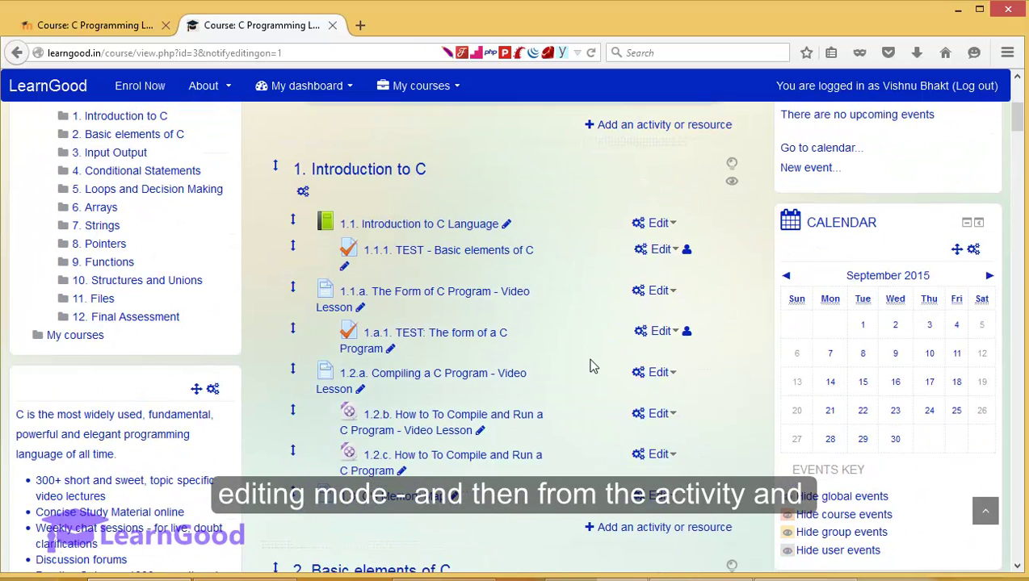
pyautogui.scroll(-3, 614, 380)
pyautogui.click(643, 425)
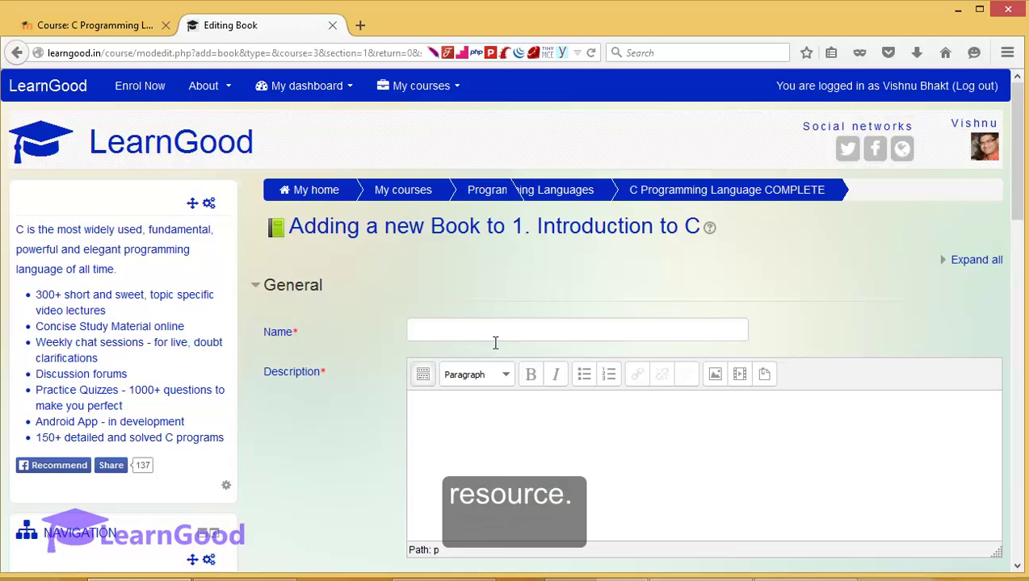
# Name the book "Sample Book", describe it as "Form and compiling of a C program", and save it, returning to the course.
pyautogui.click(494, 340)
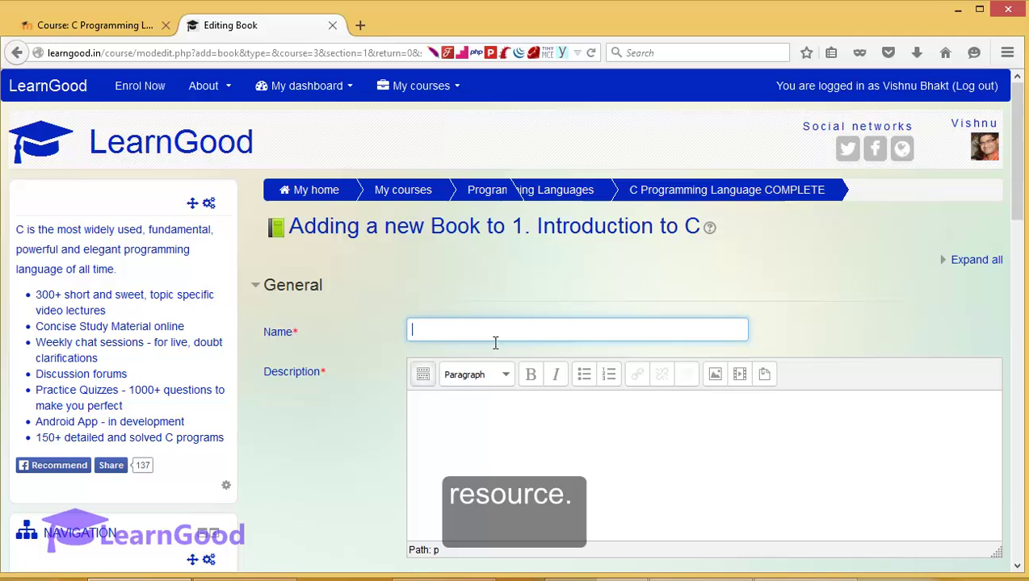
pyautogui.write('Sample Book')
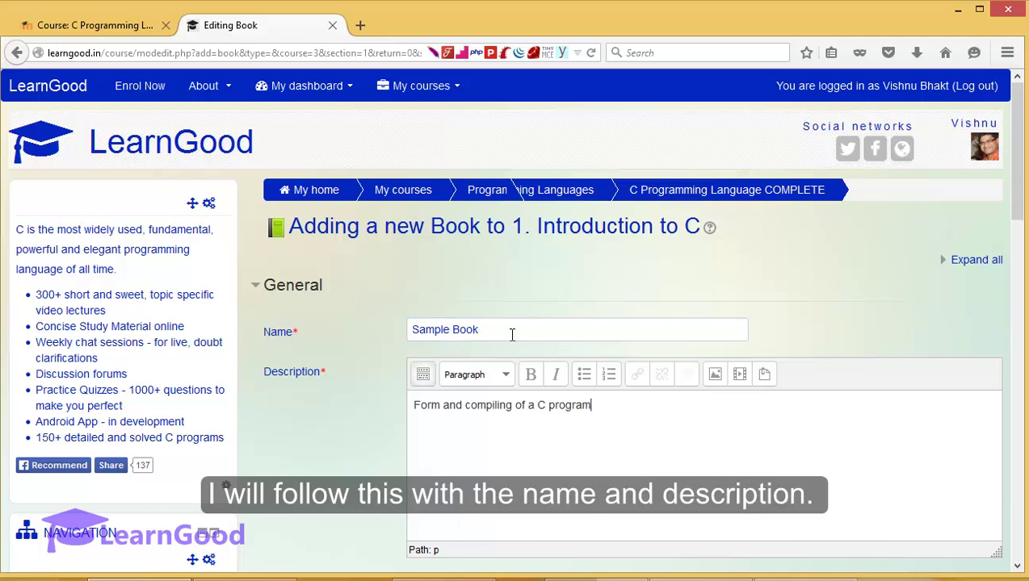
pyautogui.scroll(-3, 506, 334)
pyautogui.scroll(2, 505, 334)
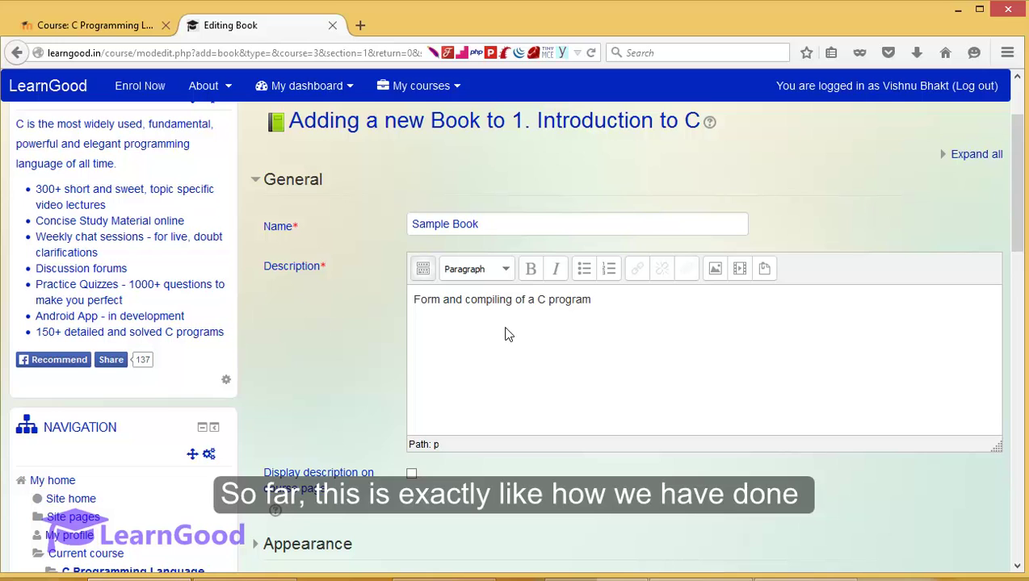
pyautogui.scroll(-2, 485, 356)
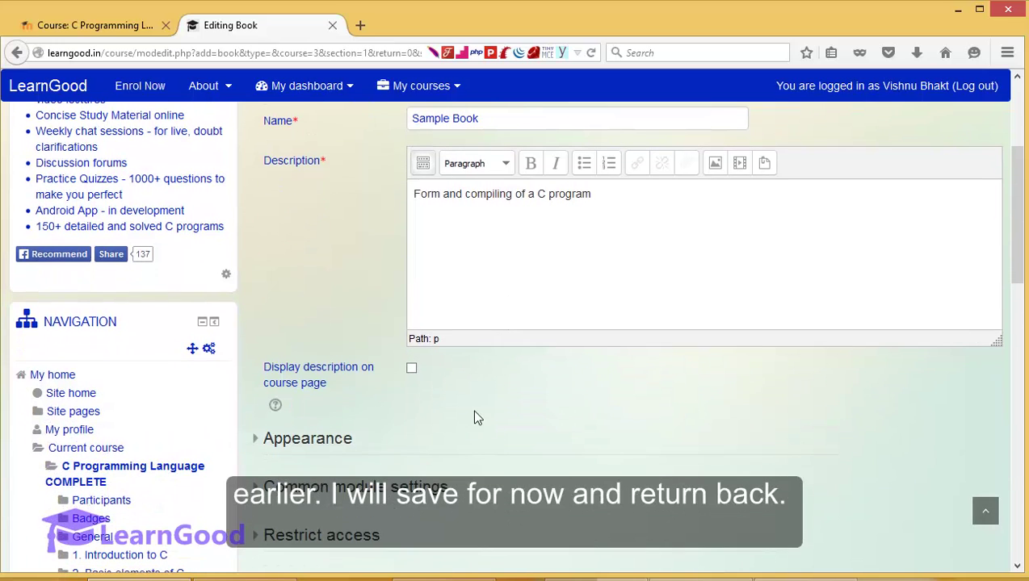
pyautogui.scroll(-3, 476, 416)
pyautogui.click(486, 449)
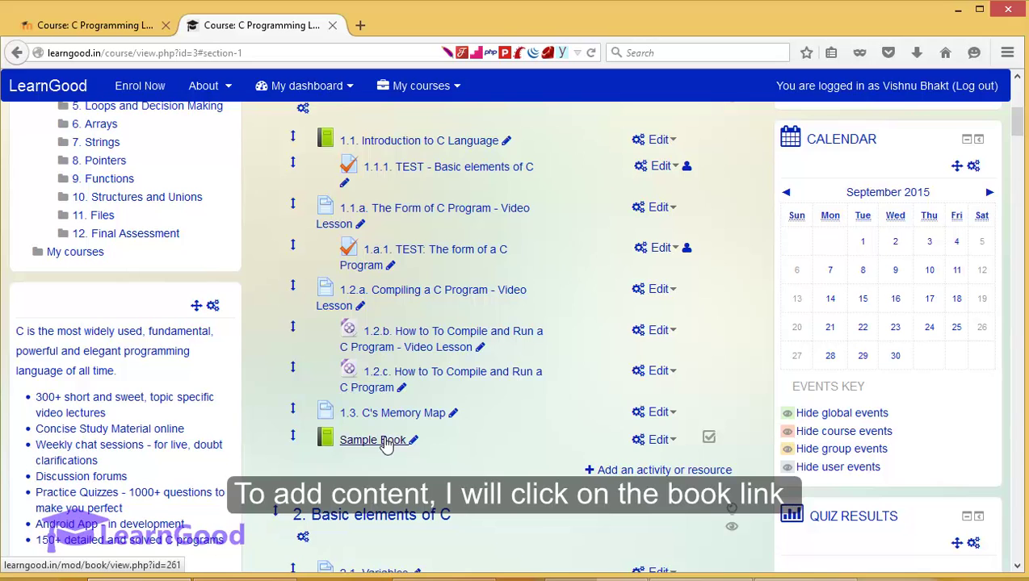
# Open Sample Book and create its first chapter, "Form of a c program", pasting the C89 data types text and splitting it into three paragraphs.
pyautogui.click(384, 443)
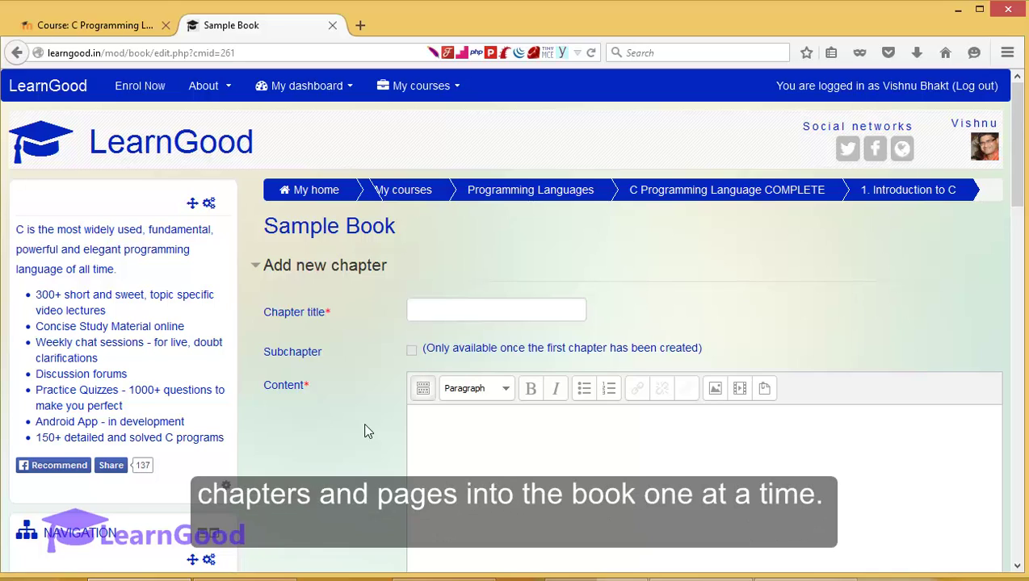
pyautogui.scroll(-3, 364, 431)
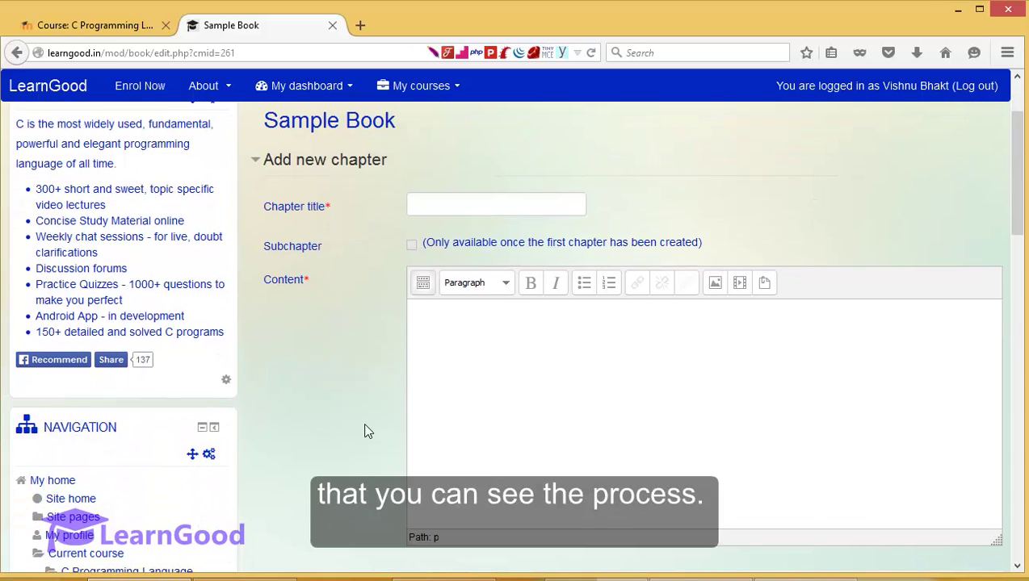
pyautogui.click(520, 205)
pyautogui.write('Form of a c program')
pyautogui.press('Tab')
pyautogui.hotkey('ctrl', 'v')
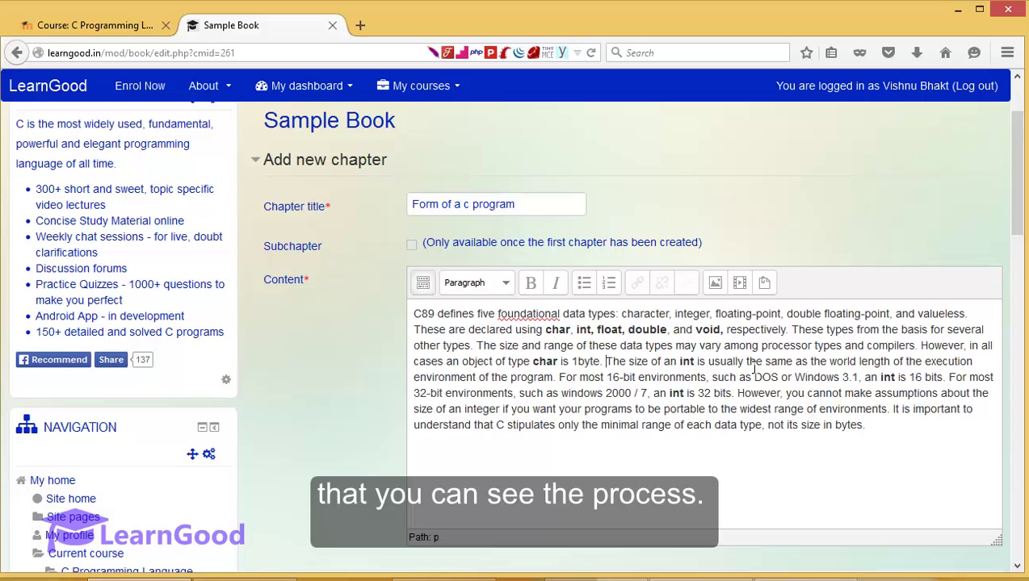
pyautogui.press('Return')
pyautogui.press('Return')
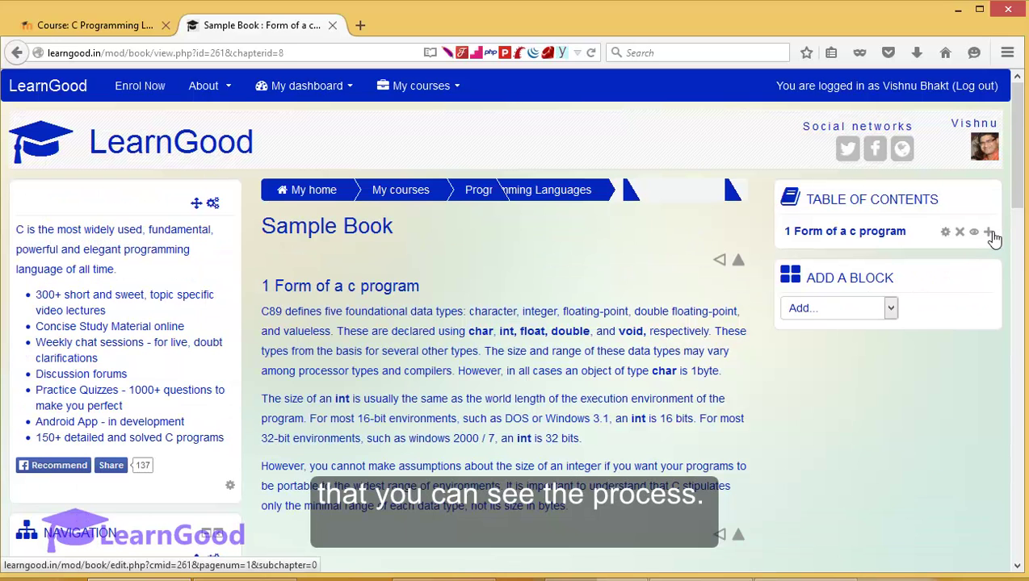
# Add a chapter titled "Basic Elements" after the first one, with text on floating-point values and char variables.
pyautogui.click(988, 232)
pyautogui.click(517, 445)
pyautogui.write('The exact format of floating-point values will depend upon how they are implemented. Variables of type char are generally used to hold values defined by the ASCII character set. Values outside that range may be handled differently by different compilers. The range of float and double will depend upon the method used to represent the floating-point numbers. Standard C specifies that the minimum range for a floating-point value is 1E-37 to 1E+37. The minimum number of digits of precision for each floating-point type shown in Table 2-1. The type void either explicitly declares a function as returning no value or creates generic pointers. Both of these uses are discussed in subsequent chapters.')
pyautogui.write('Basic Elements')
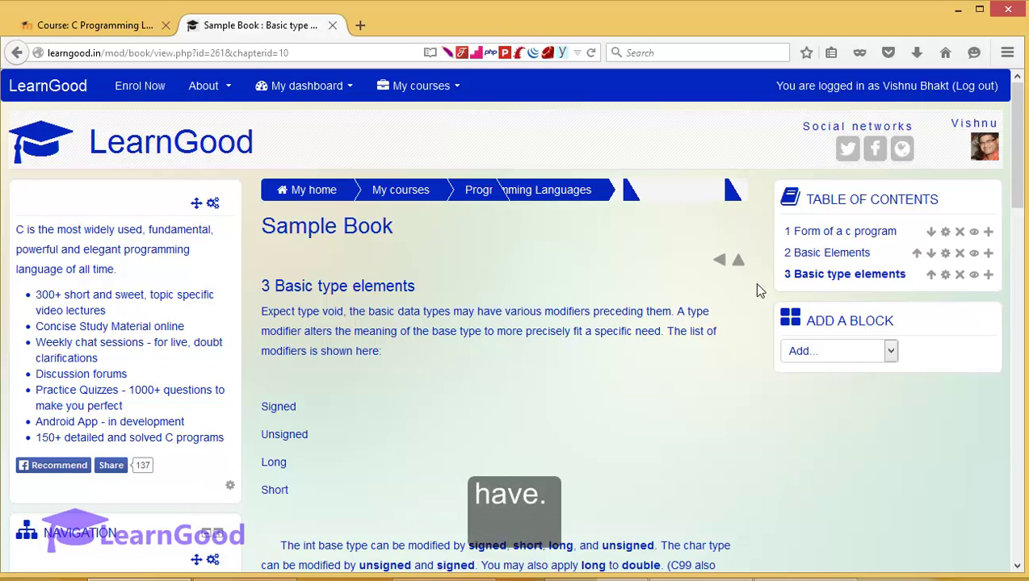
# Return to the "C Programming Language COMPLETE" course page and open the existing book "1.1. Introduction to C Language".
pyautogui.scroll(-5, 618, 358)
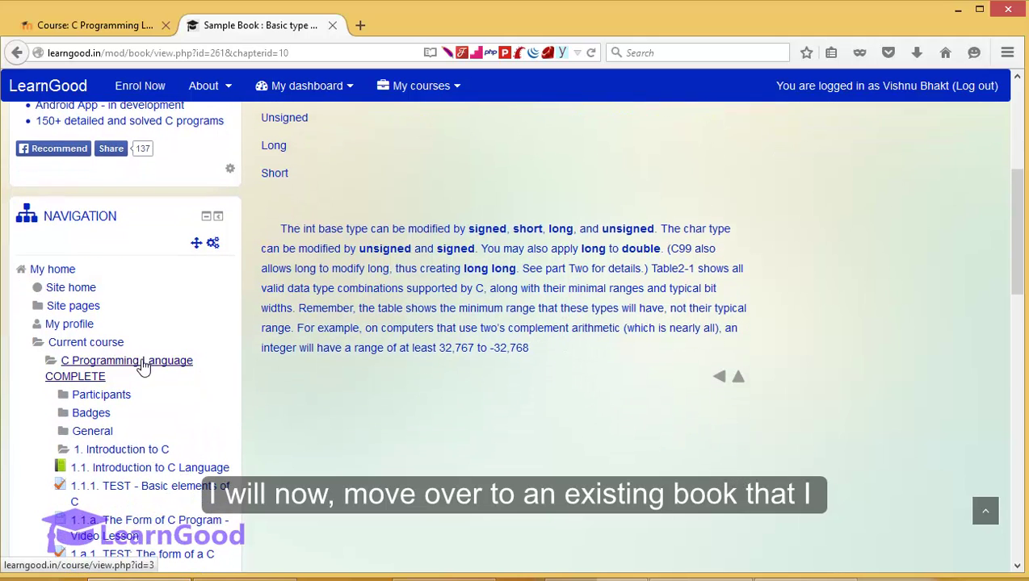
pyautogui.click(139, 361)
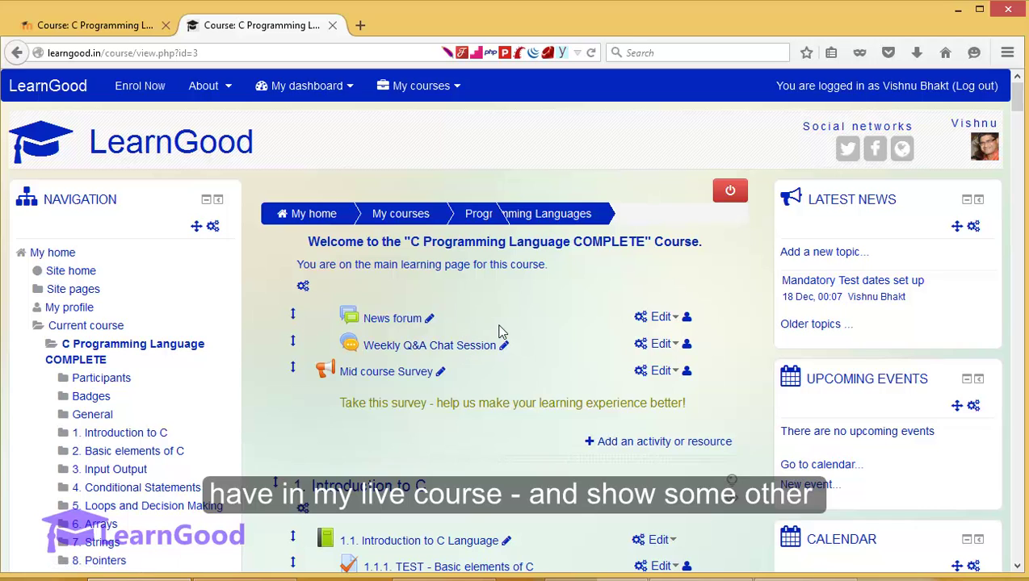
pyautogui.scroll(-5, 501, 331)
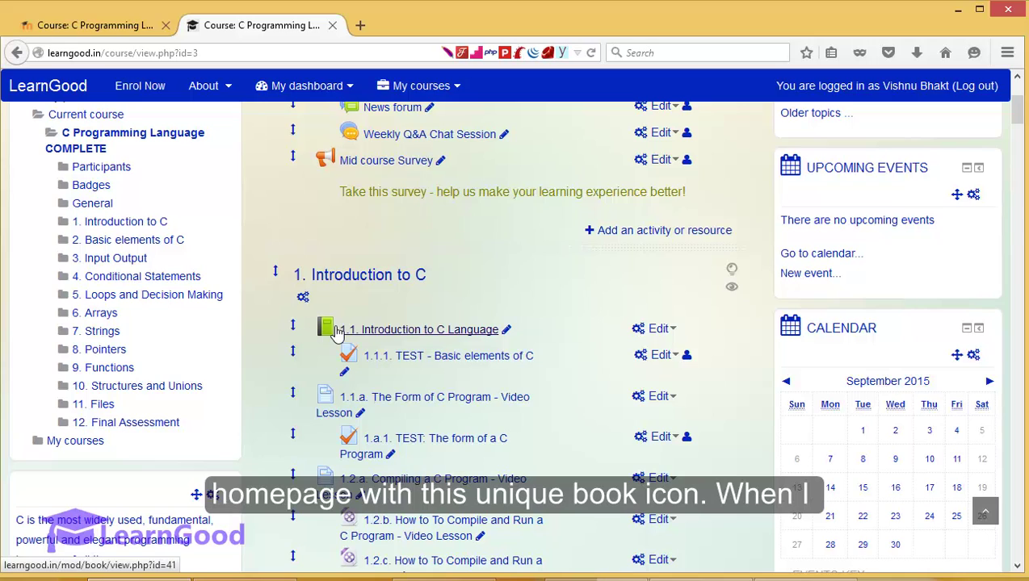
pyautogui.click(386, 331)
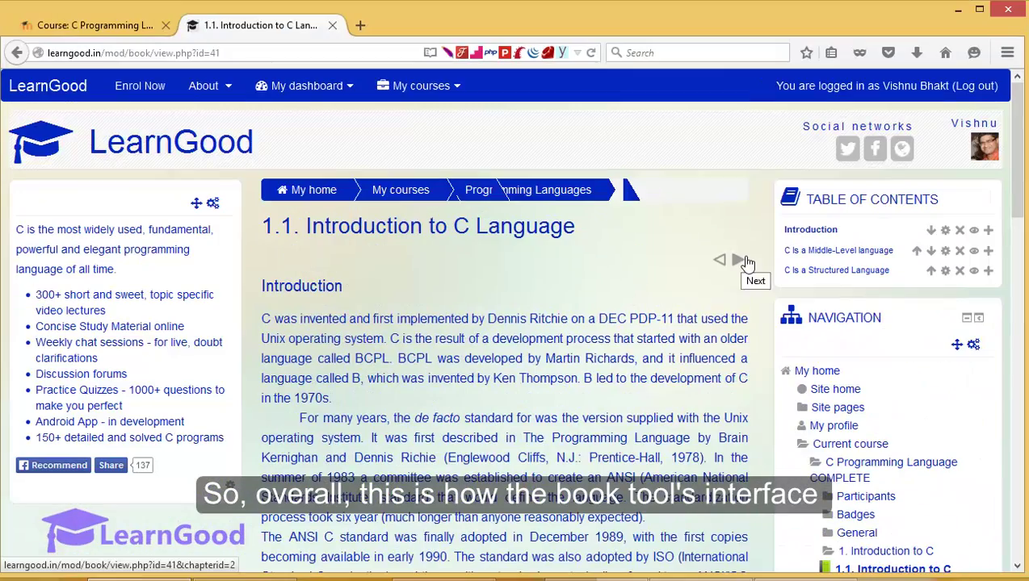
# Page through the book's chapters on C as a middle-level and a structured language, and exit the book to the course page.
pyautogui.click(649, 212)
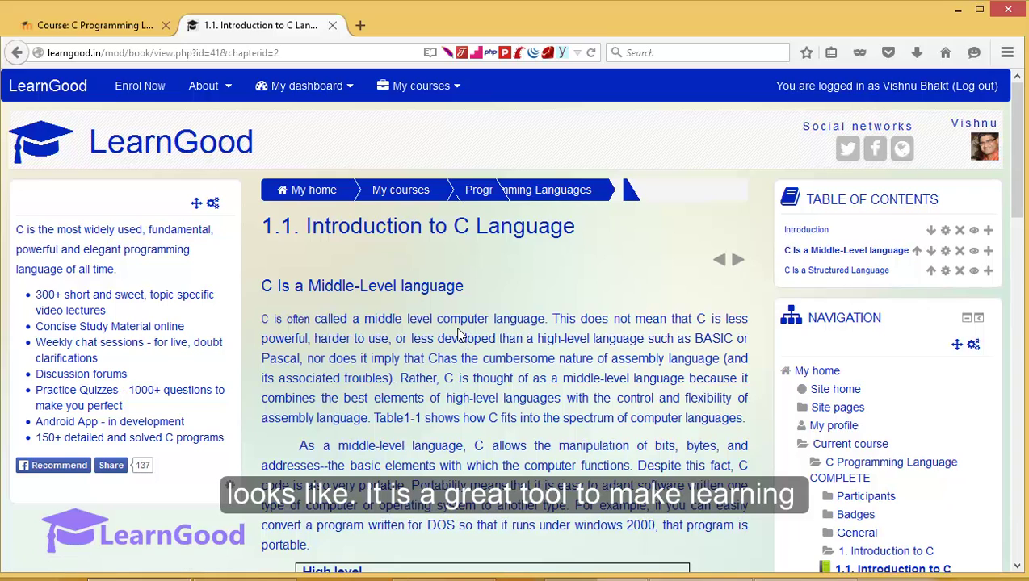
pyautogui.click(740, 260)
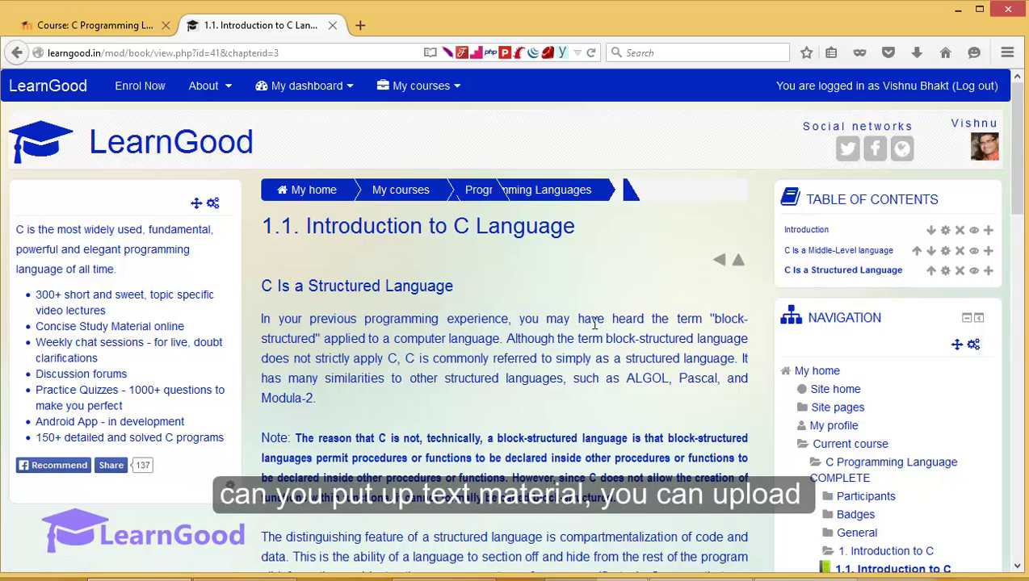
pyautogui.scroll(-5, 595, 323)
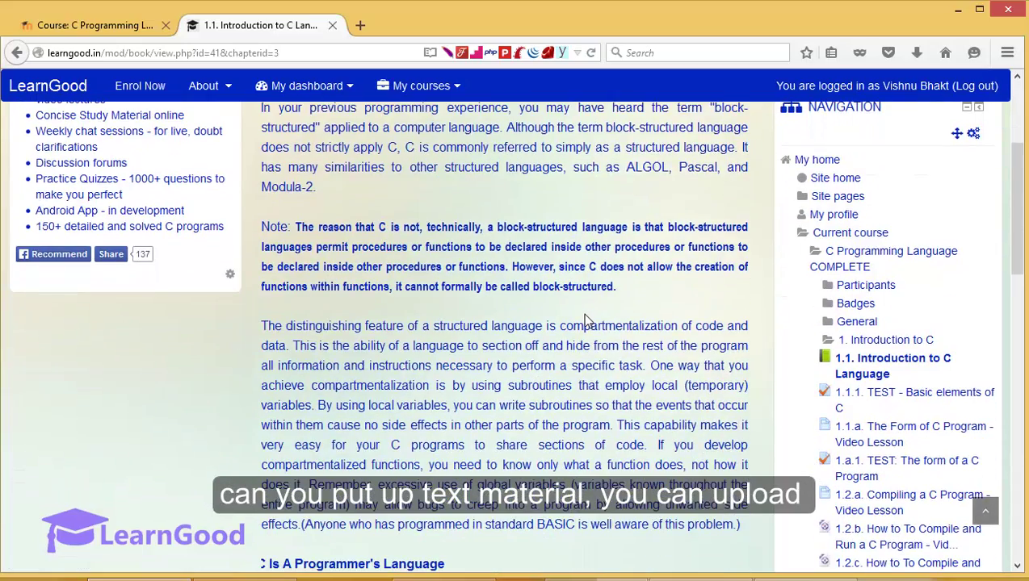
pyautogui.scroll(5, 587, 320)
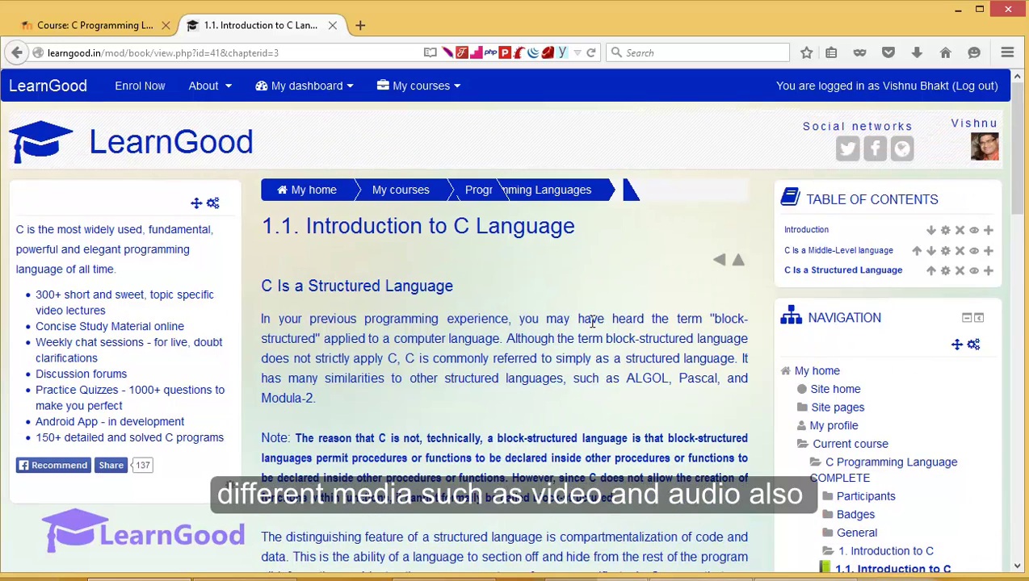
pyautogui.click(737, 261)
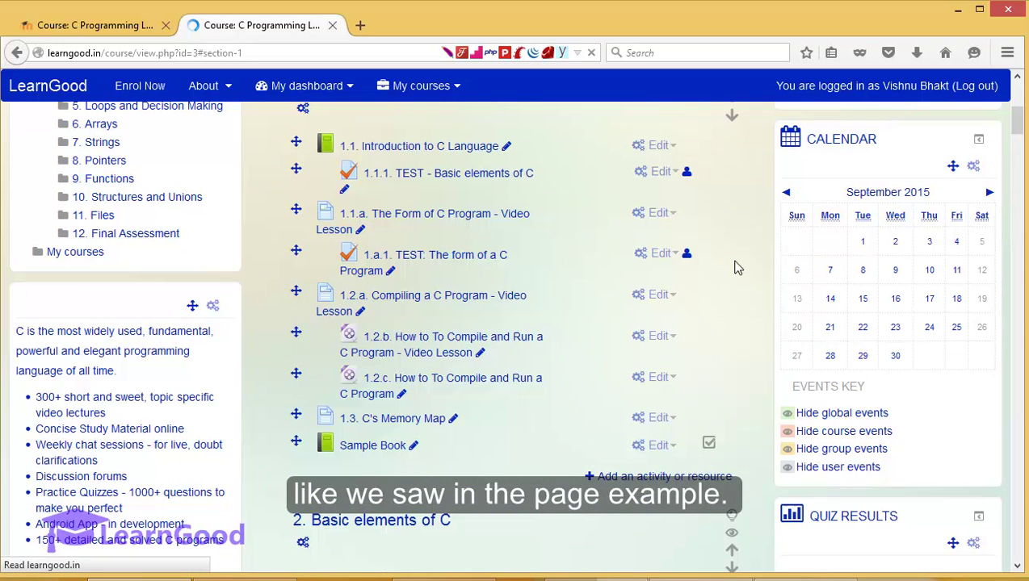